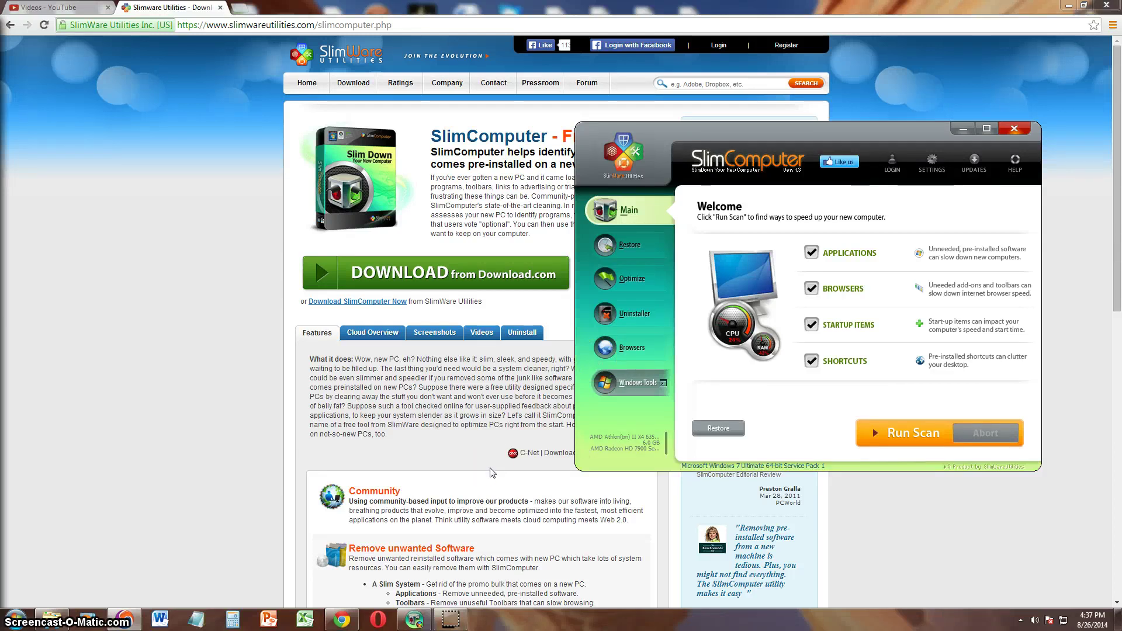
- Bring the SlimComputer window in front of the web page, centre it, and maximize it
click(281, 241)
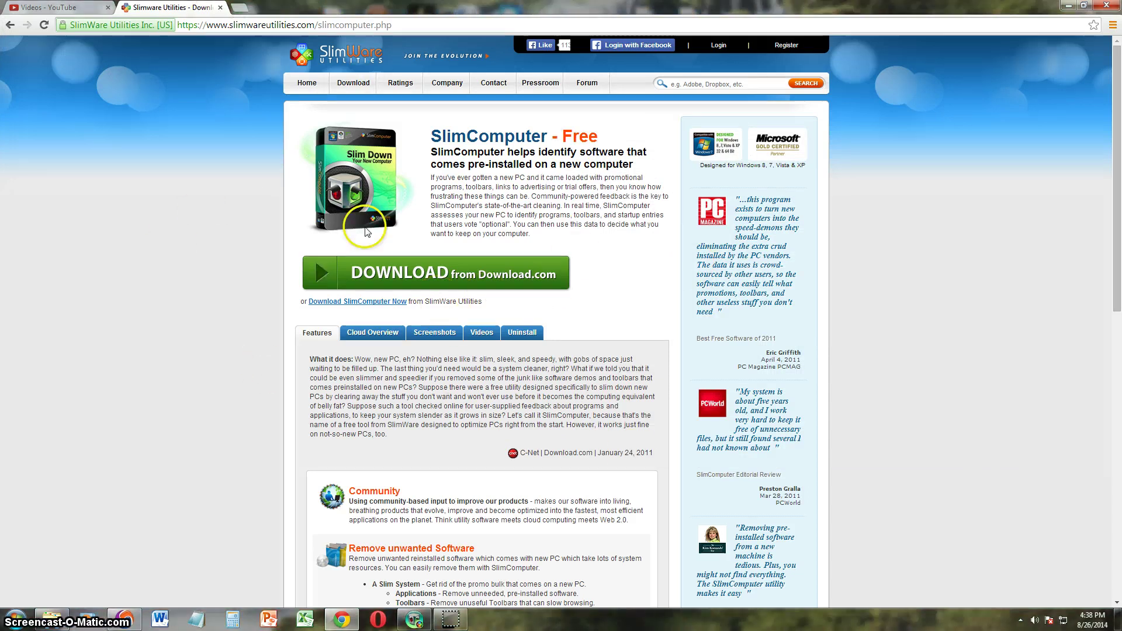
click(412, 622)
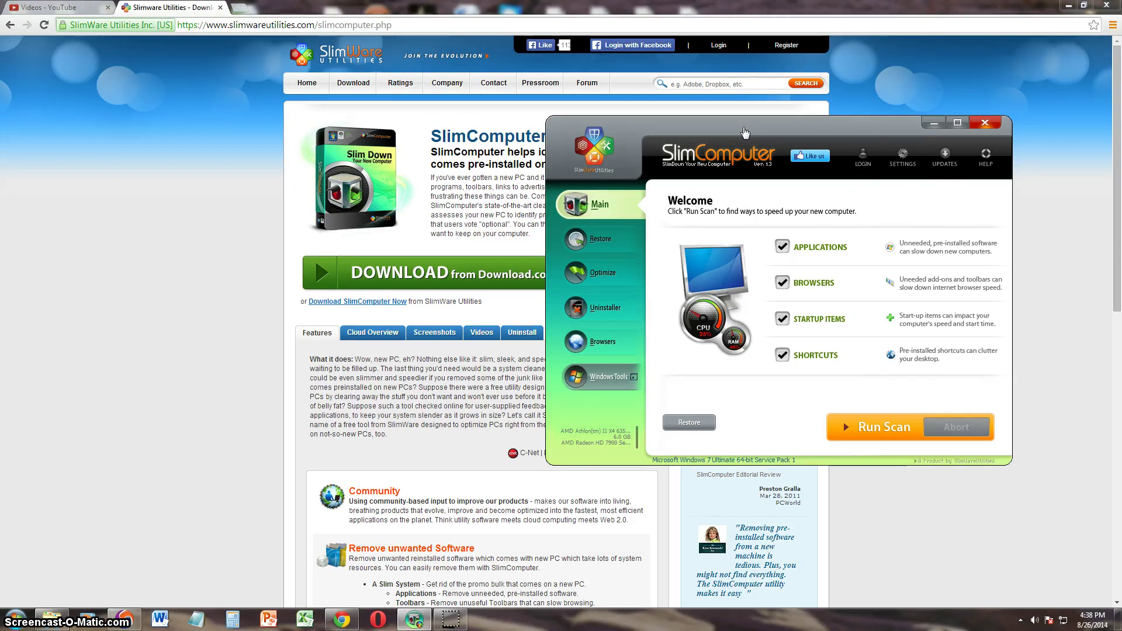
drag(744, 134, 503, 154)
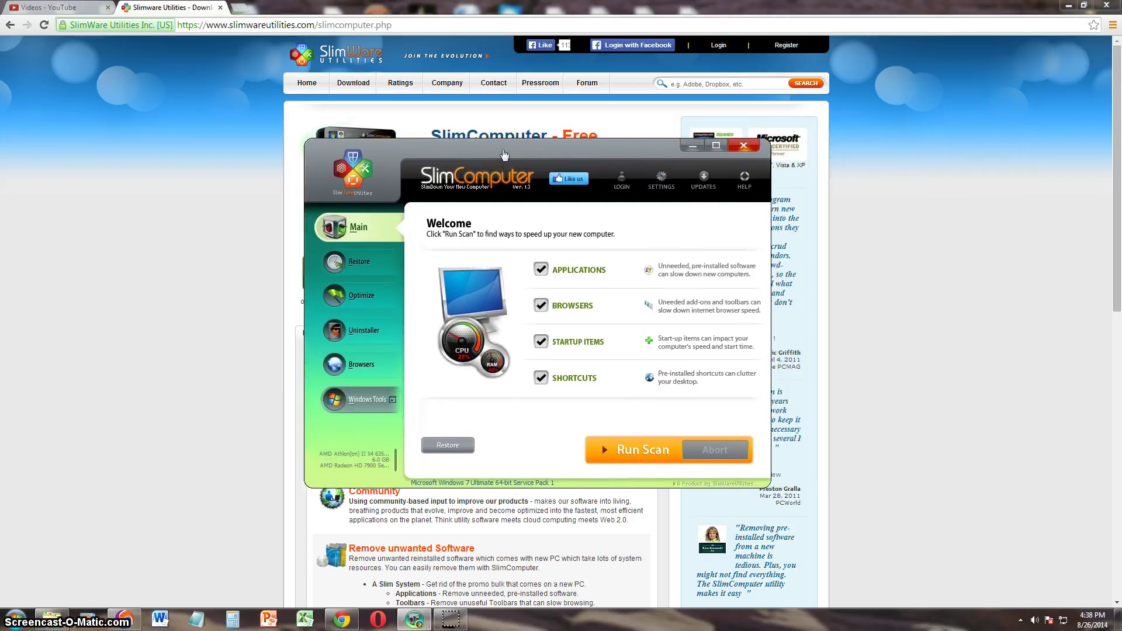
click(517, 155)
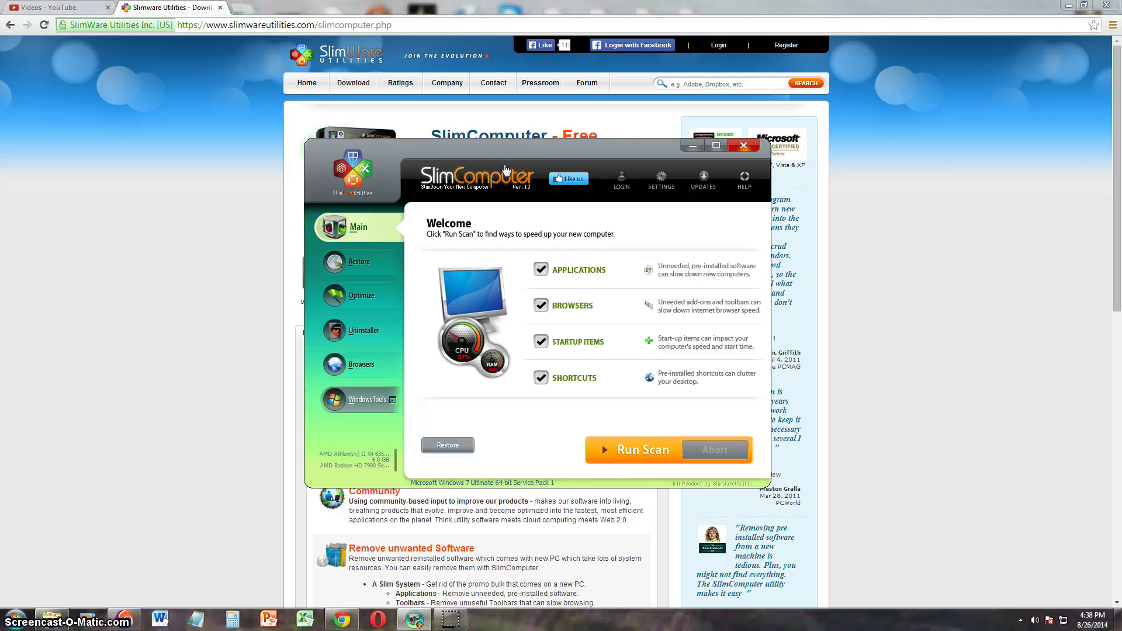
- Return the SlimComputer window to normal size and start a Run Scan
double_click(509, 164)
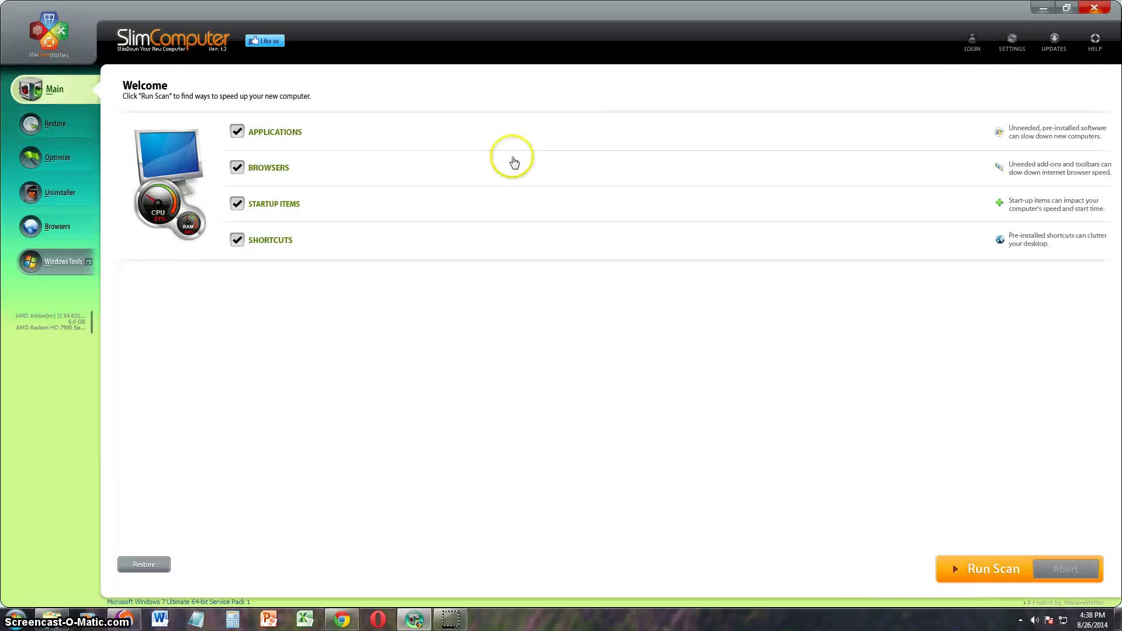
click(1066, 8)
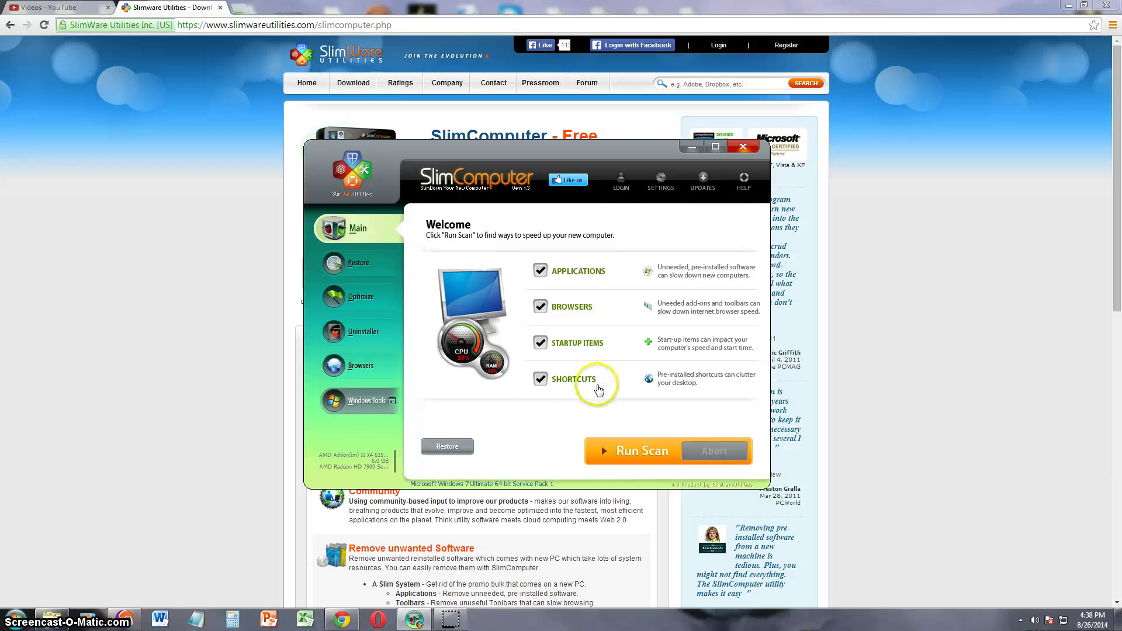
click(611, 453)
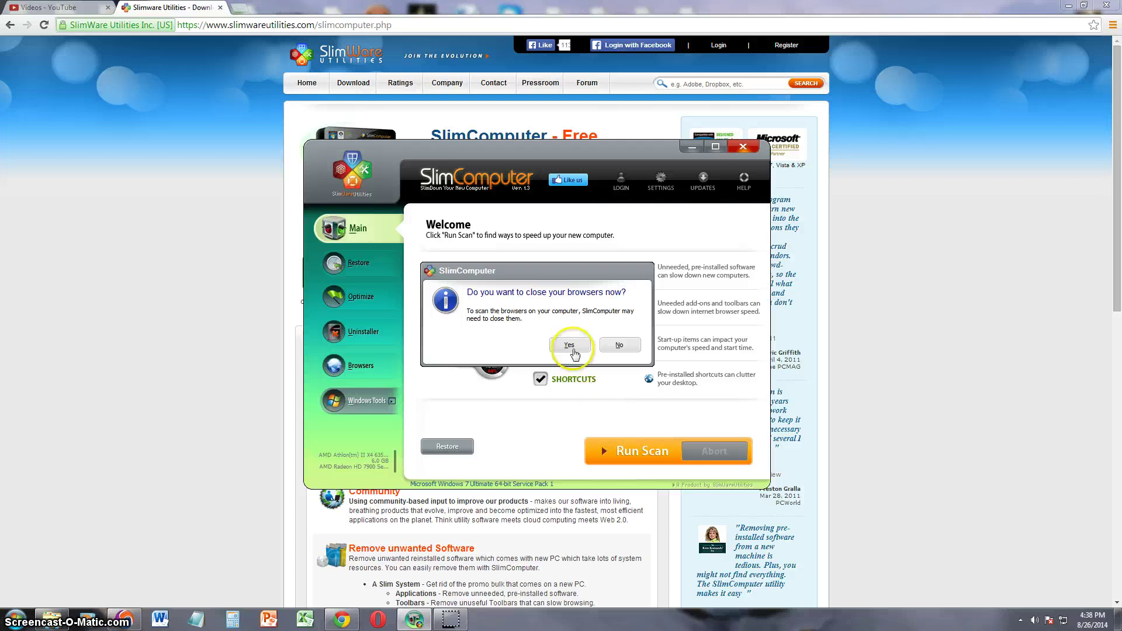
- Let SlimComputer close the browsers, finish the scan, and dismiss the 'No items found' message
click(569, 348)
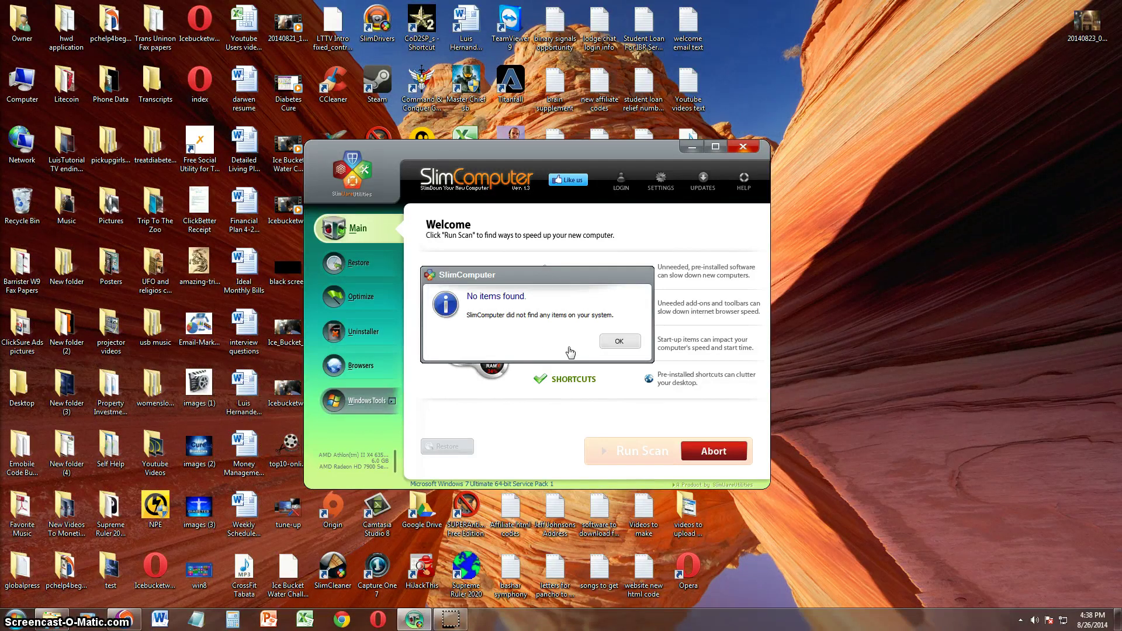
click(618, 340)
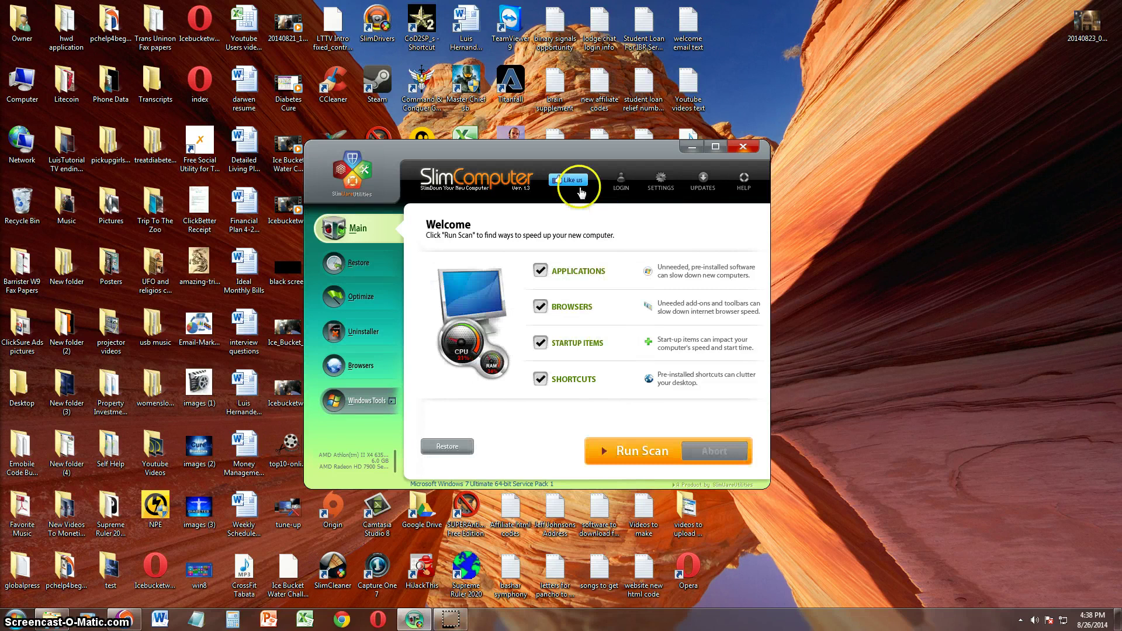
drag(555, 145, 558, 159)
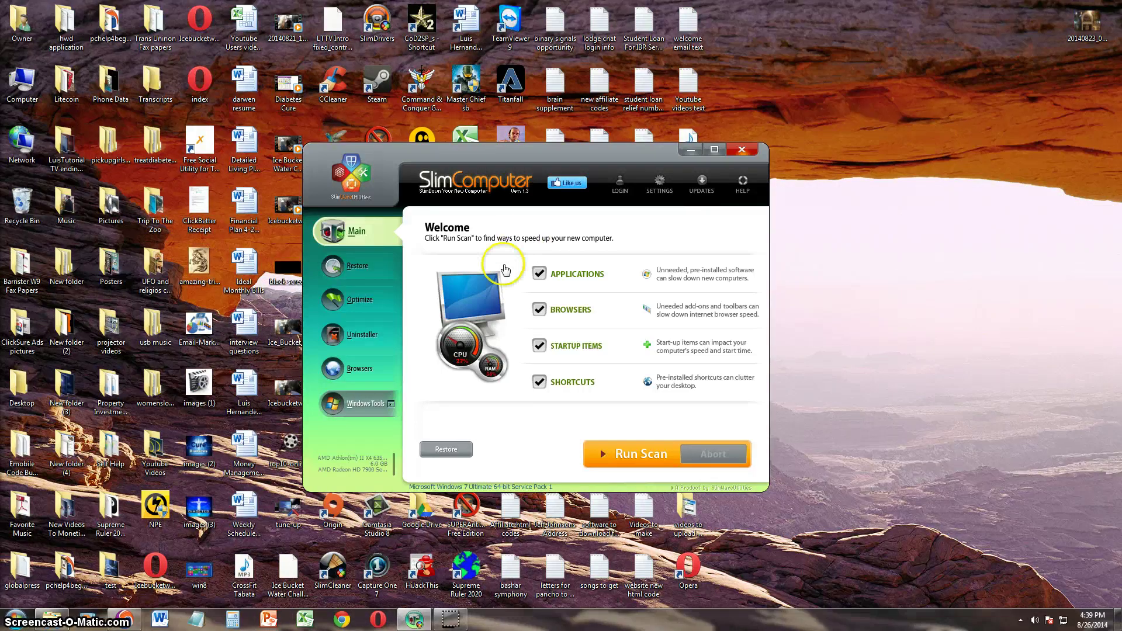
- Show the Restore page, whose Applications list is empty, and shift the window slightly right
click(364, 269)
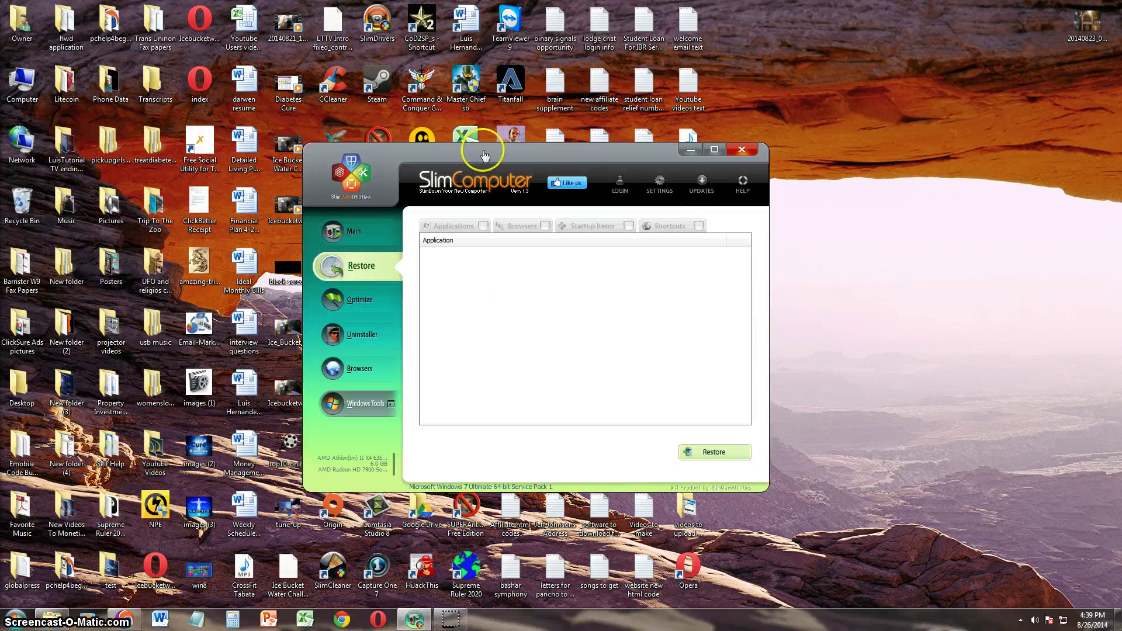
drag(484, 153, 494, 154)
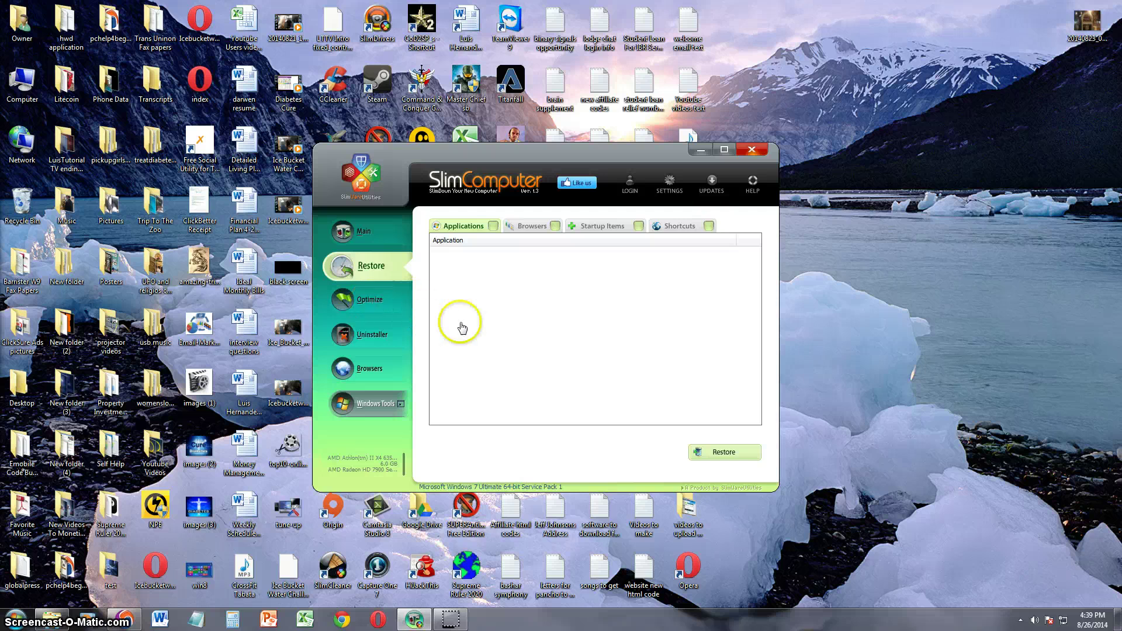
- On the Optimize page, mark the EKIJ5000StatusMonitor startup entry for removal
click(374, 298)
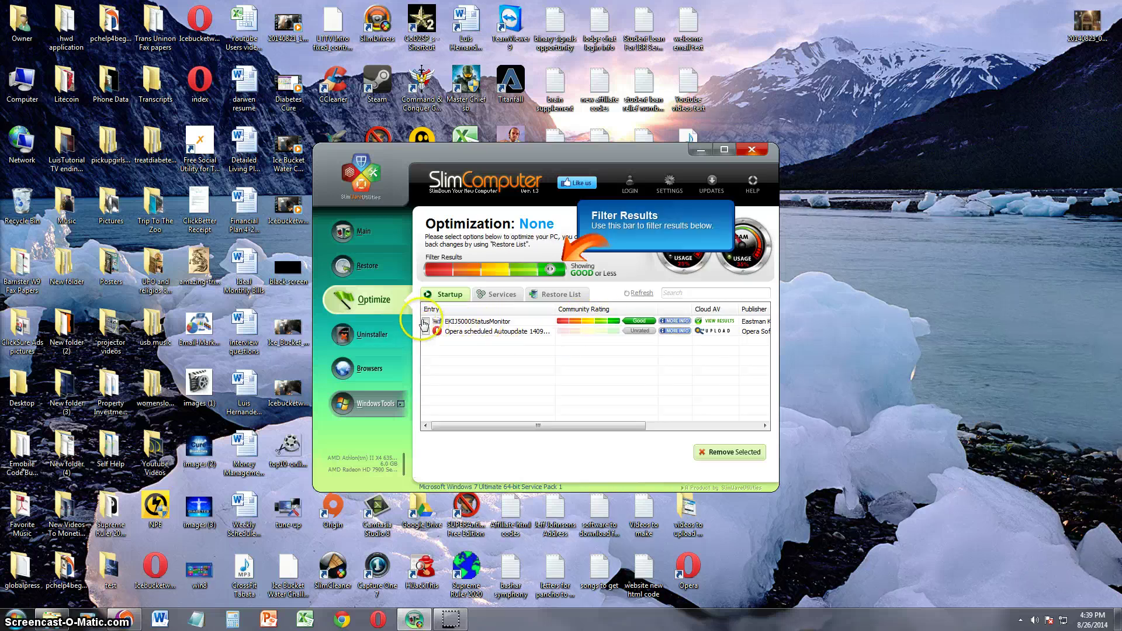
click(424, 322)
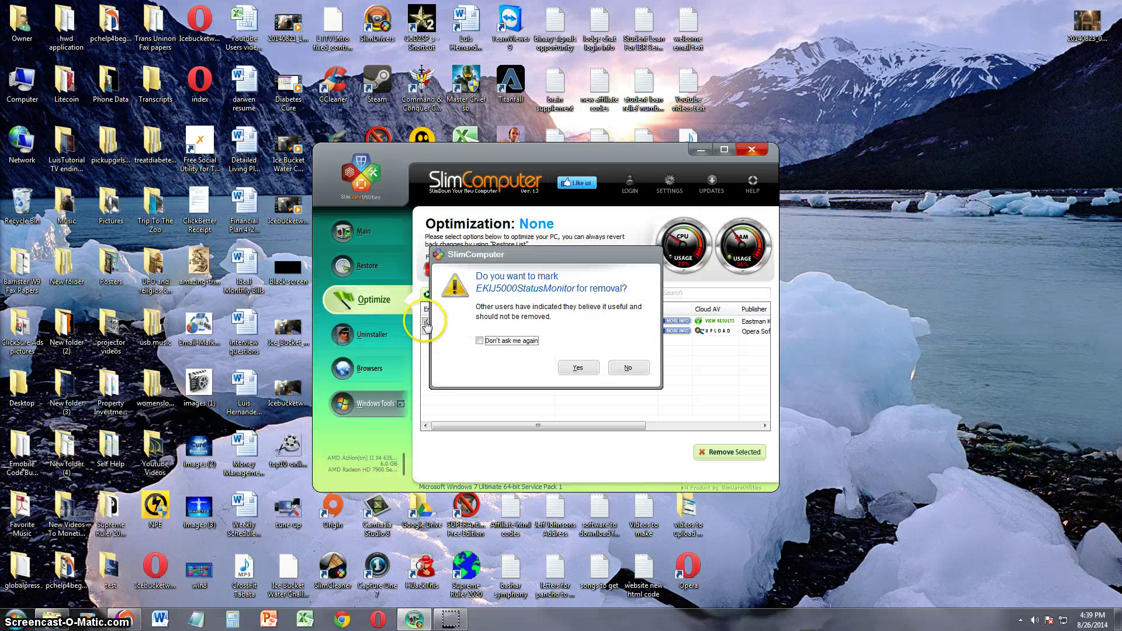
click(586, 369)
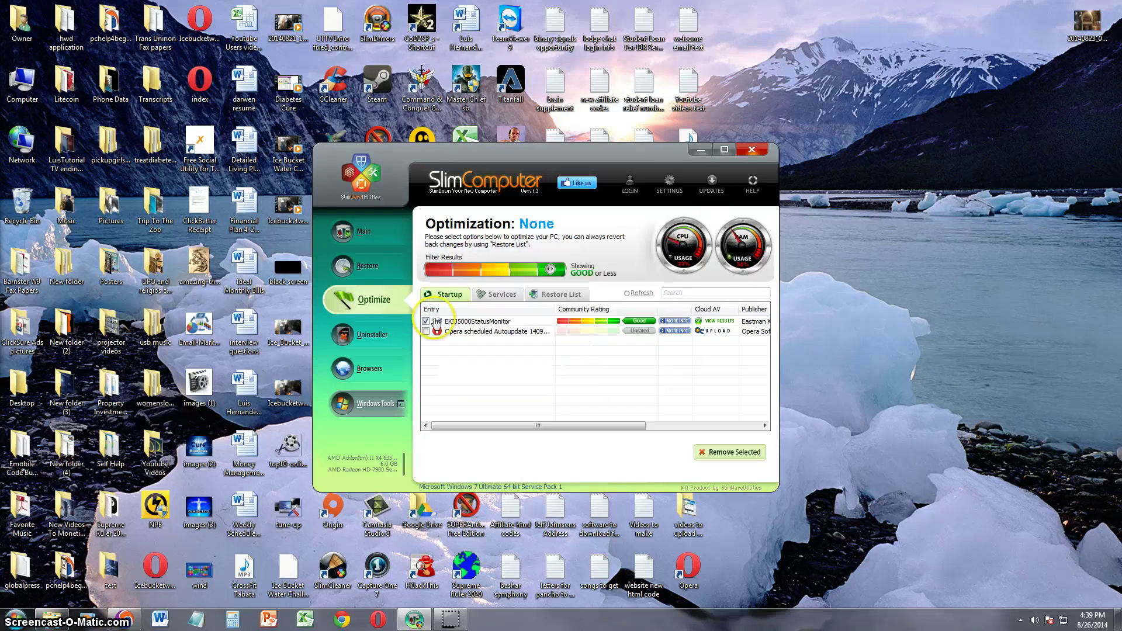
click(434, 325)
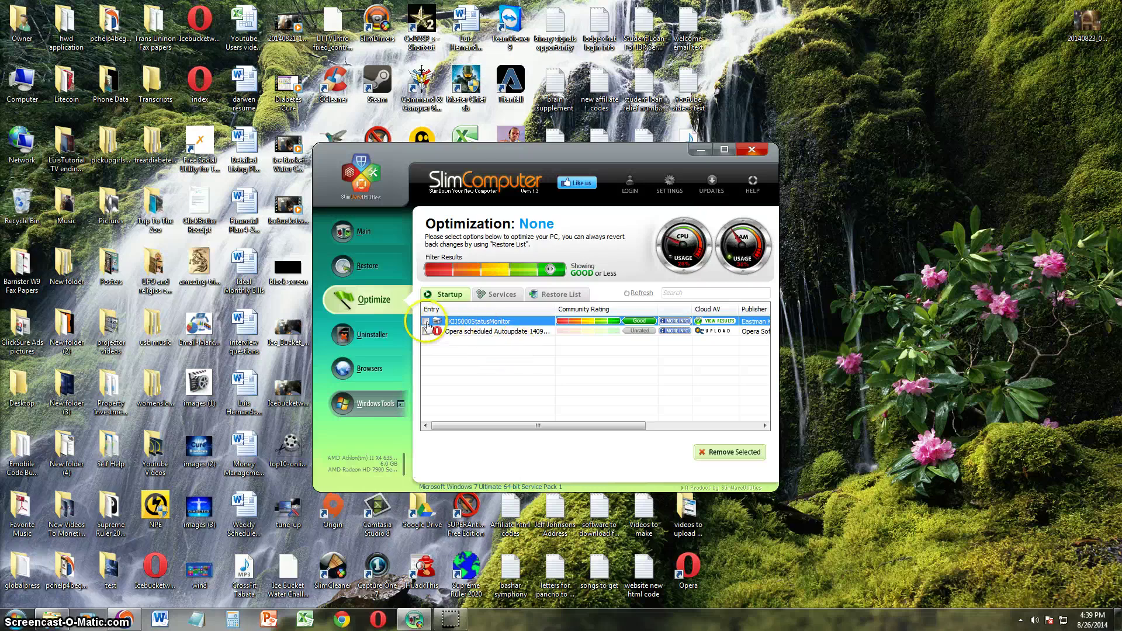
click(426, 322)
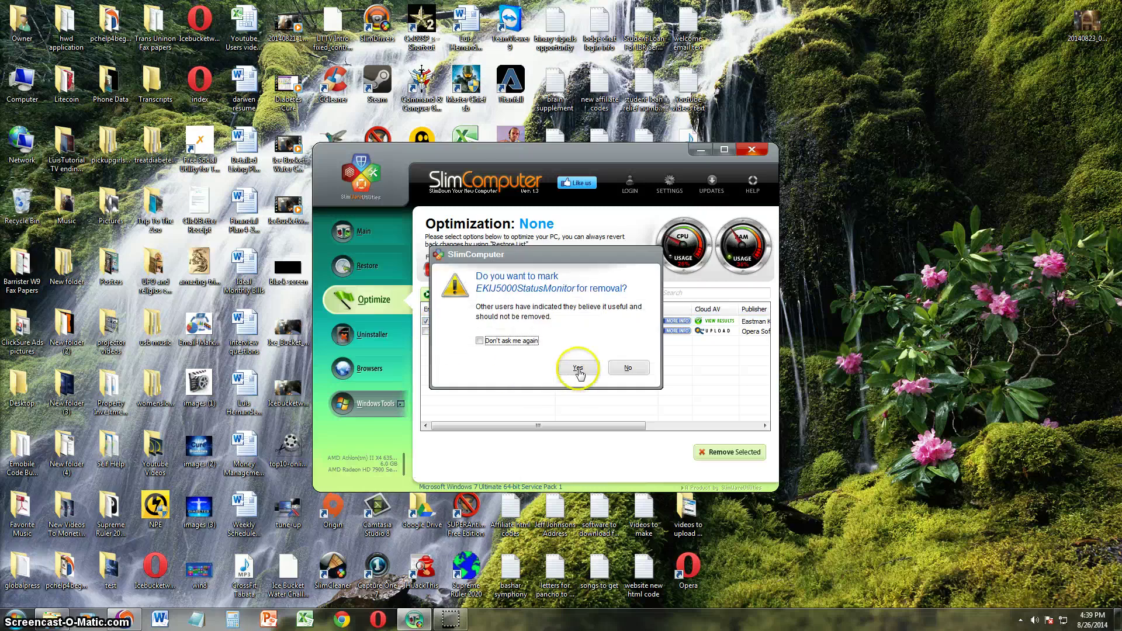
click(575, 368)
- Mark the Opera scheduled Autoupdate entry too, and disable both marked startup entries
click(426, 331)
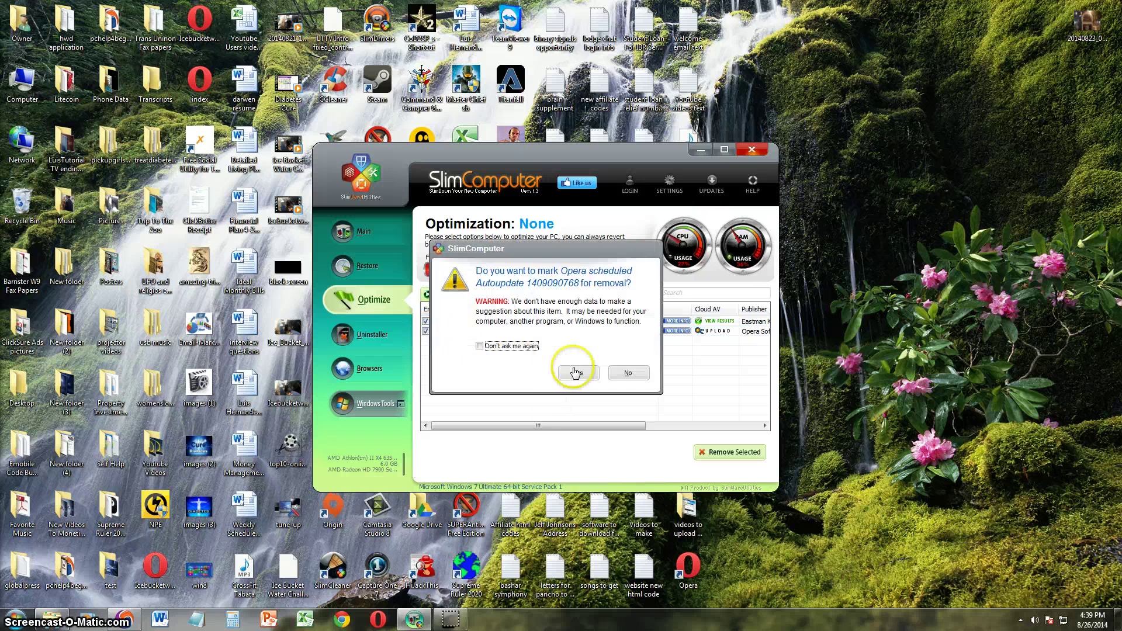
click(574, 370)
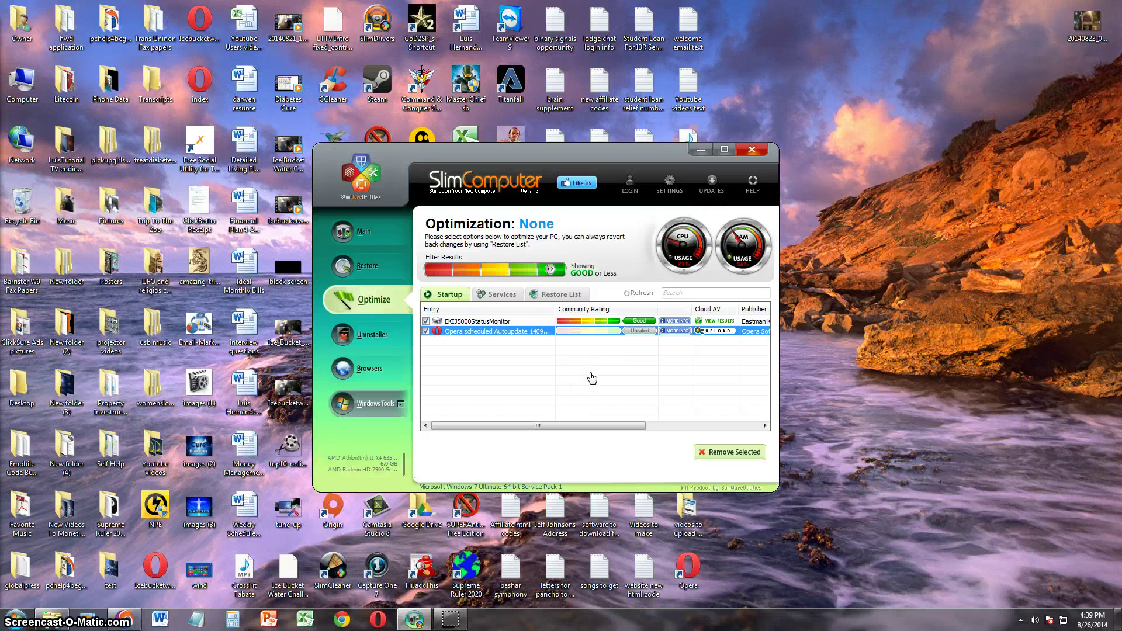
click(563, 321)
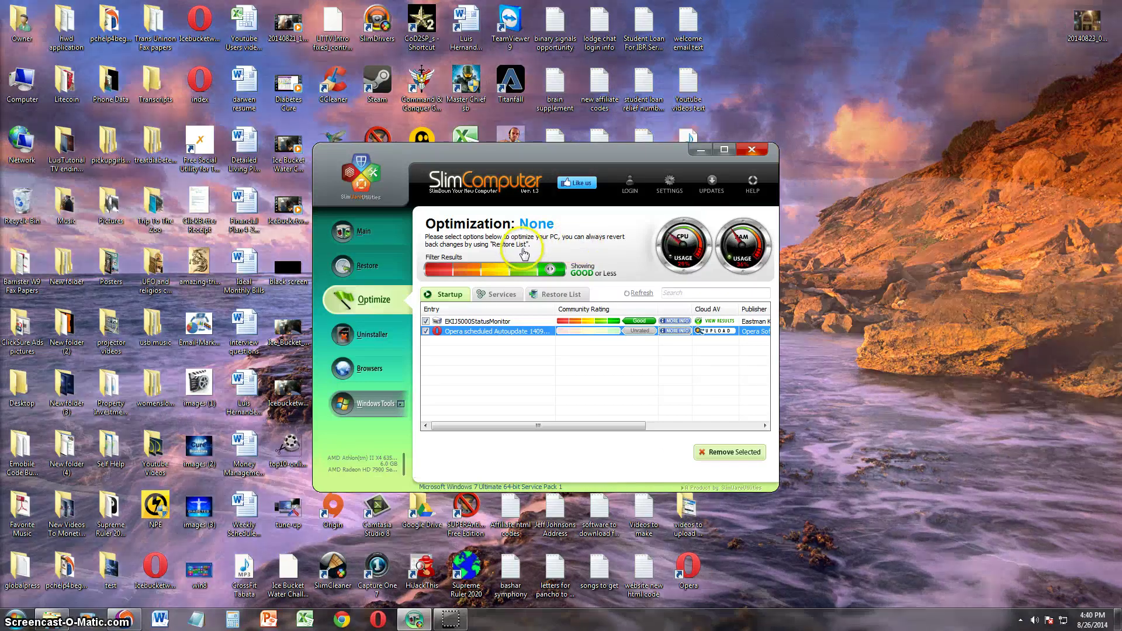
click(729, 452)
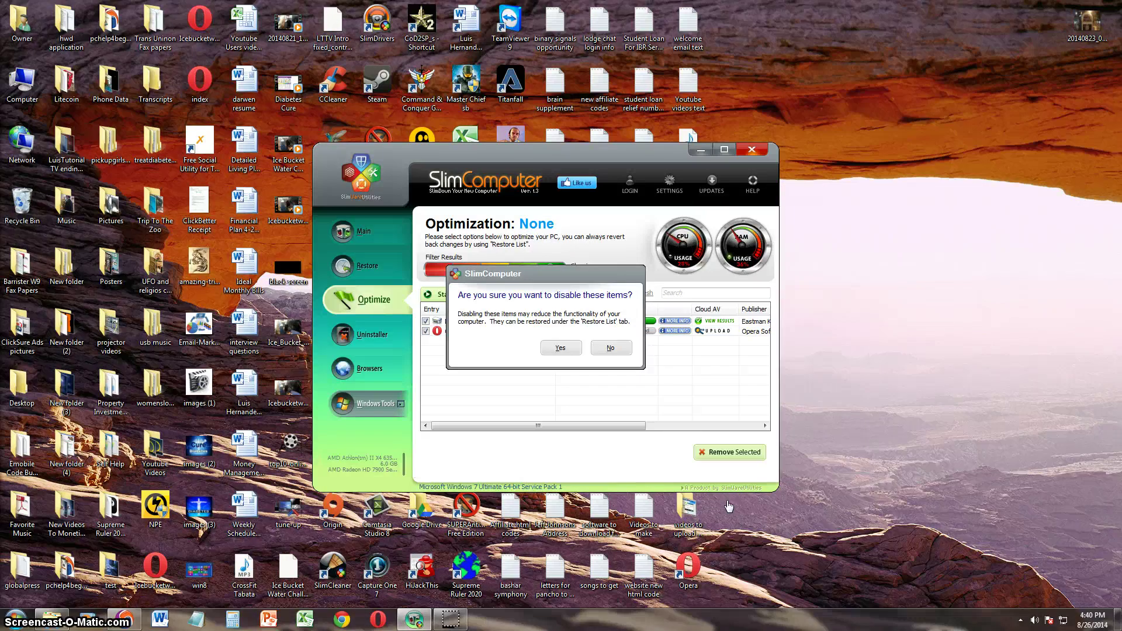
click(560, 349)
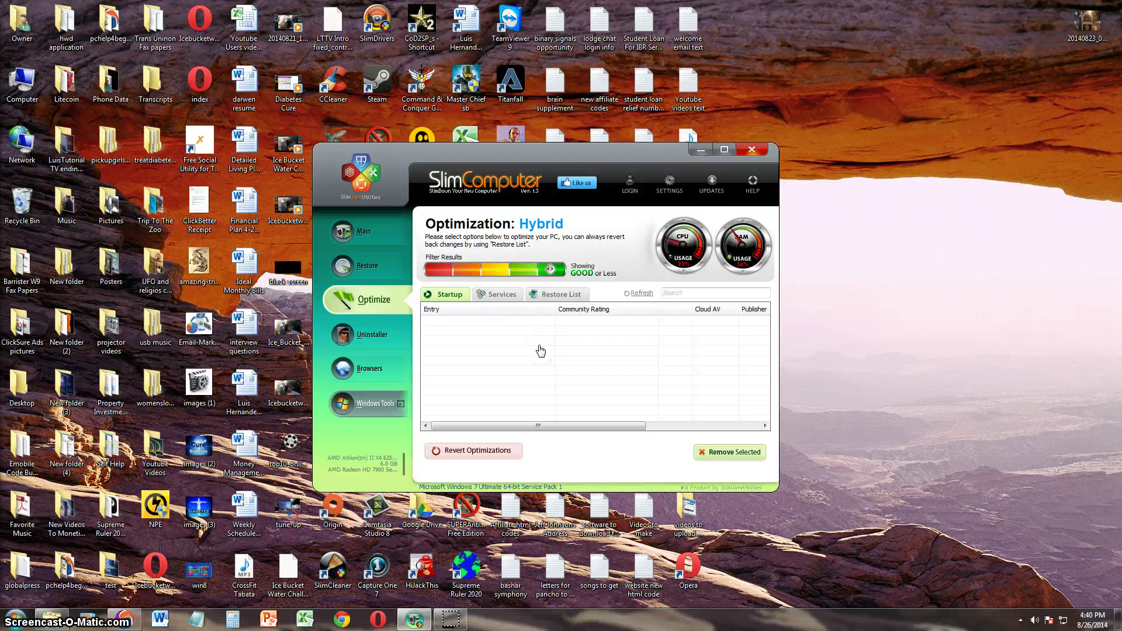
- Show the Services tab listing Windows services like Base Filtering Engine with community ratings
click(499, 295)
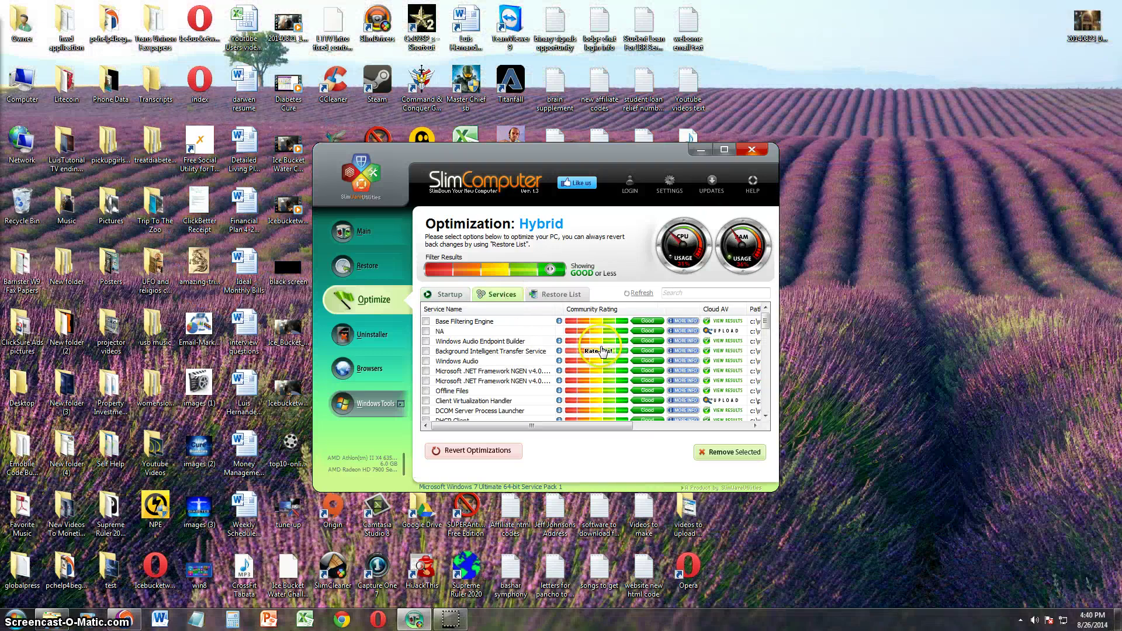
click(661, 349)
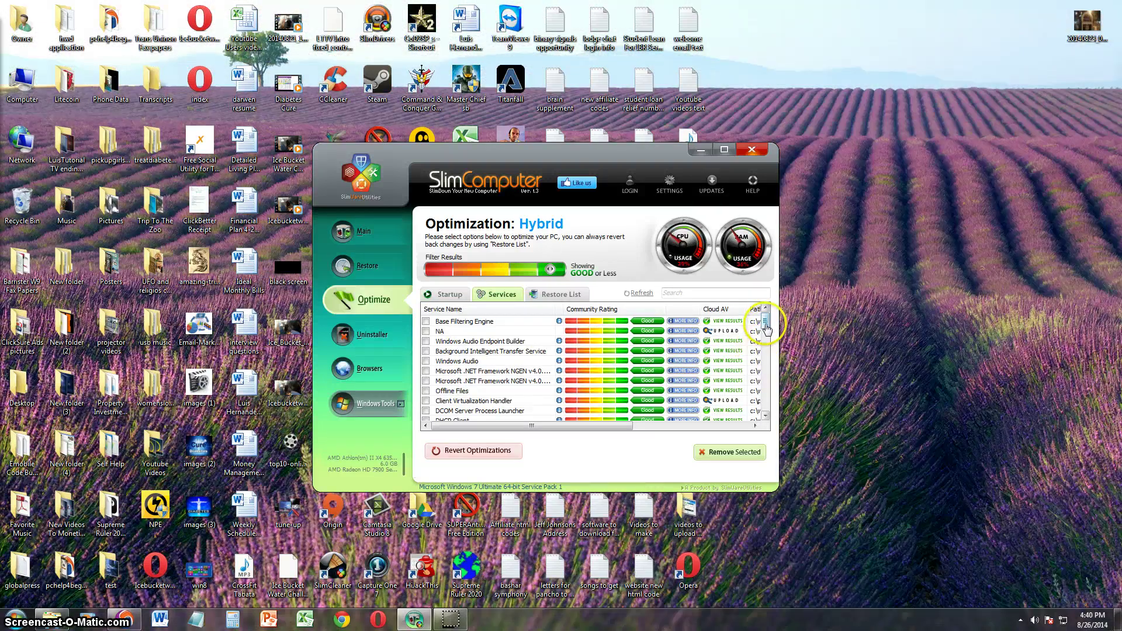
mouse_move(765, 322)
mouse_down()
mouse_move(763, 388)
mouse_move(763, 321)
mouse_up()
click(371, 298)
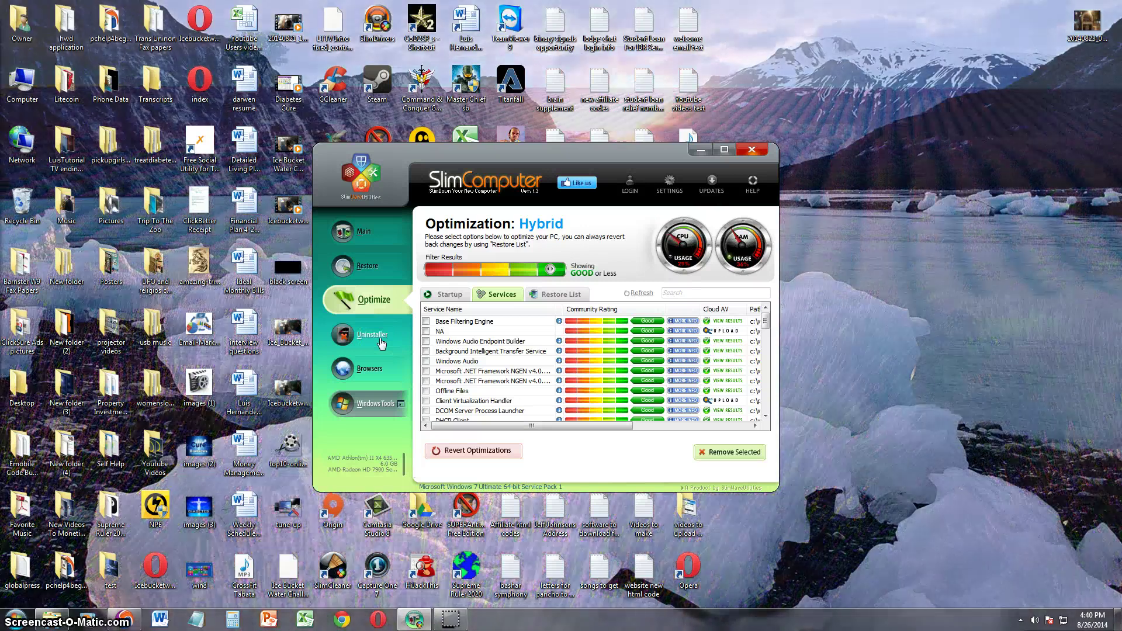
- Show the Uninstaller's list of 99 programs, from 7-Zip and Adobe AIR onward, with ratings
click(390, 336)
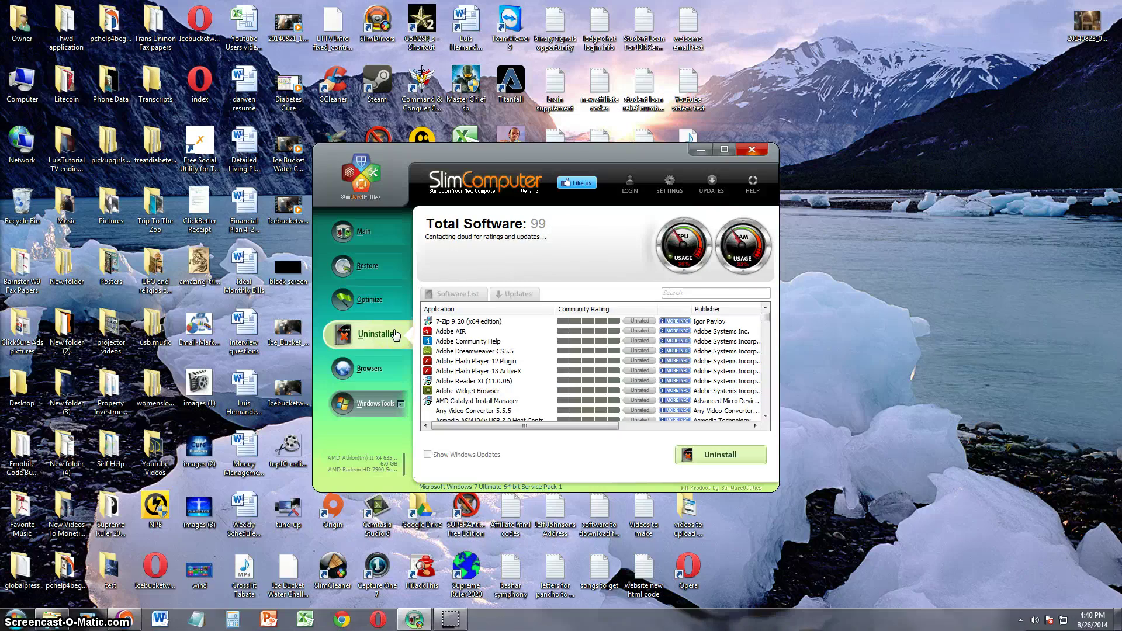
click(385, 334)
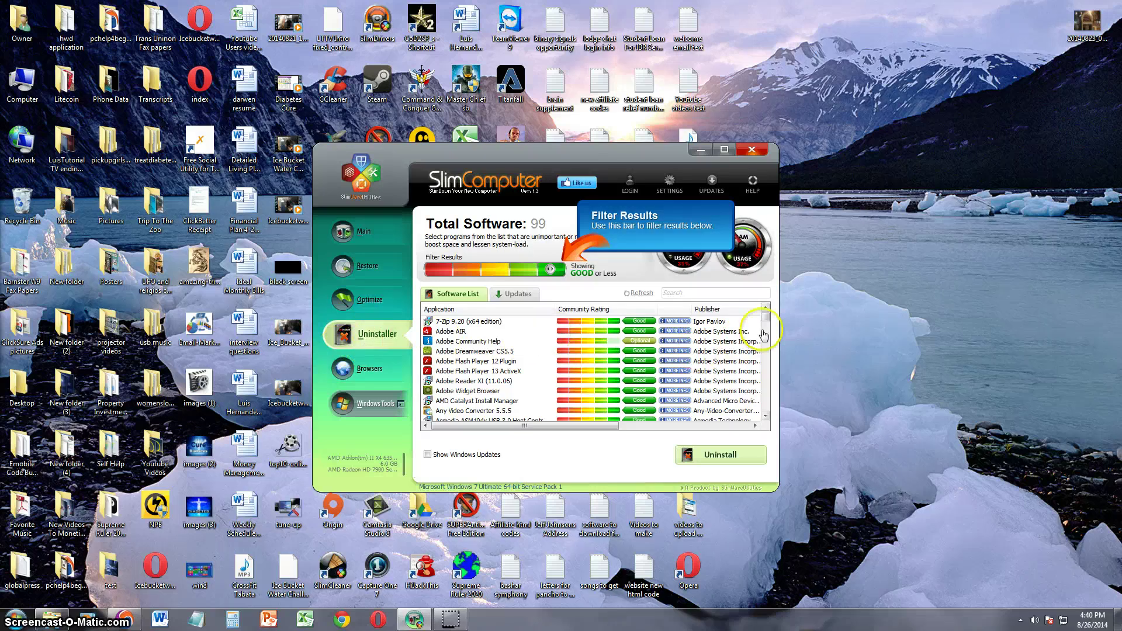
mouse_move(769, 322)
mouse_down()
mouse_move(771, 339)
mouse_move(766, 313)
mouse_up()
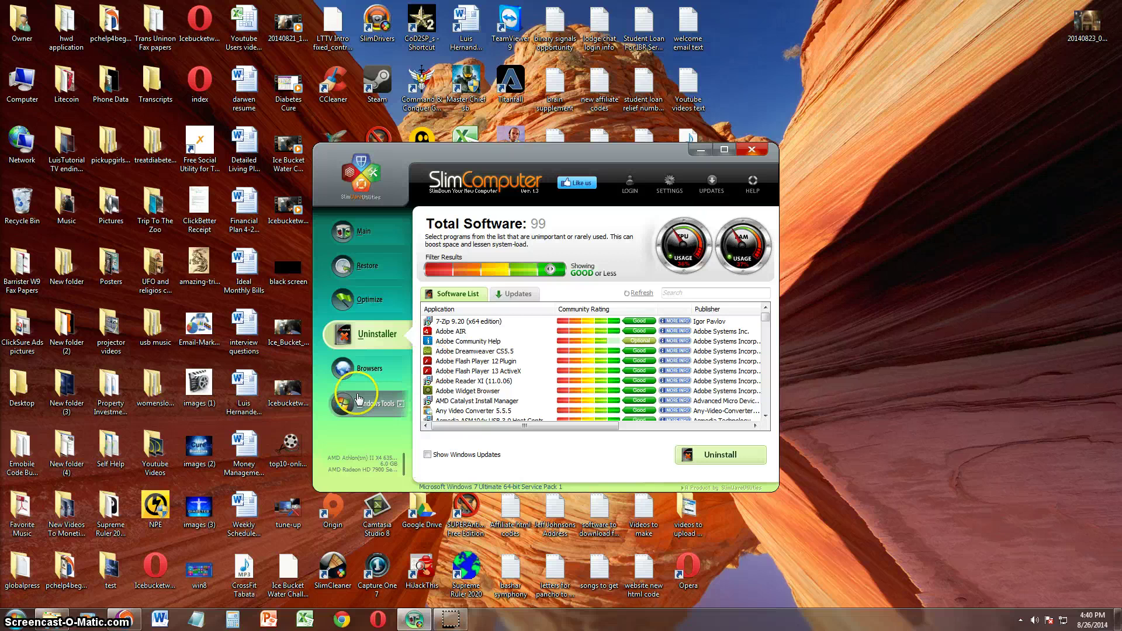
- On the Browsers page, review Chrome's extensions, marking then unmarking the Gmail extension
click(358, 374)
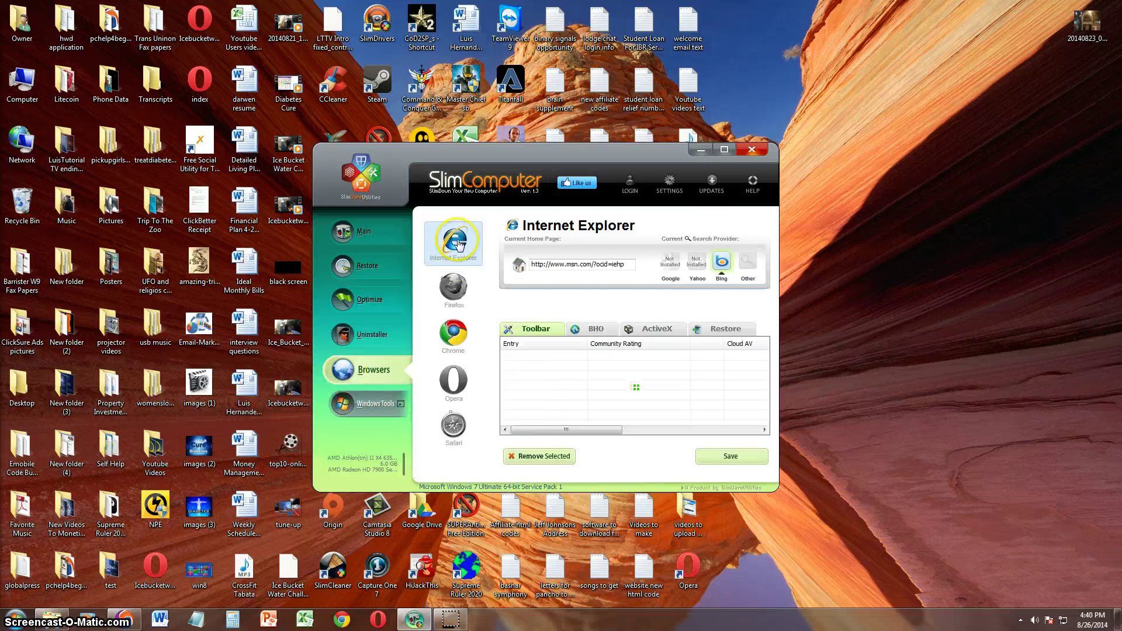
click(453, 334)
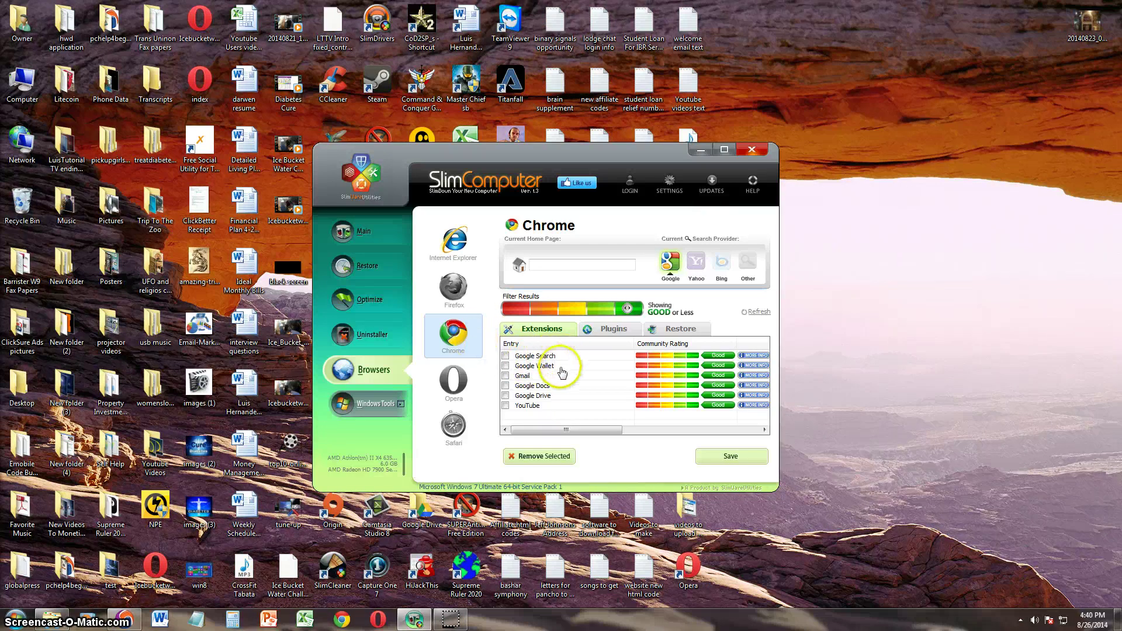
click(506, 375)
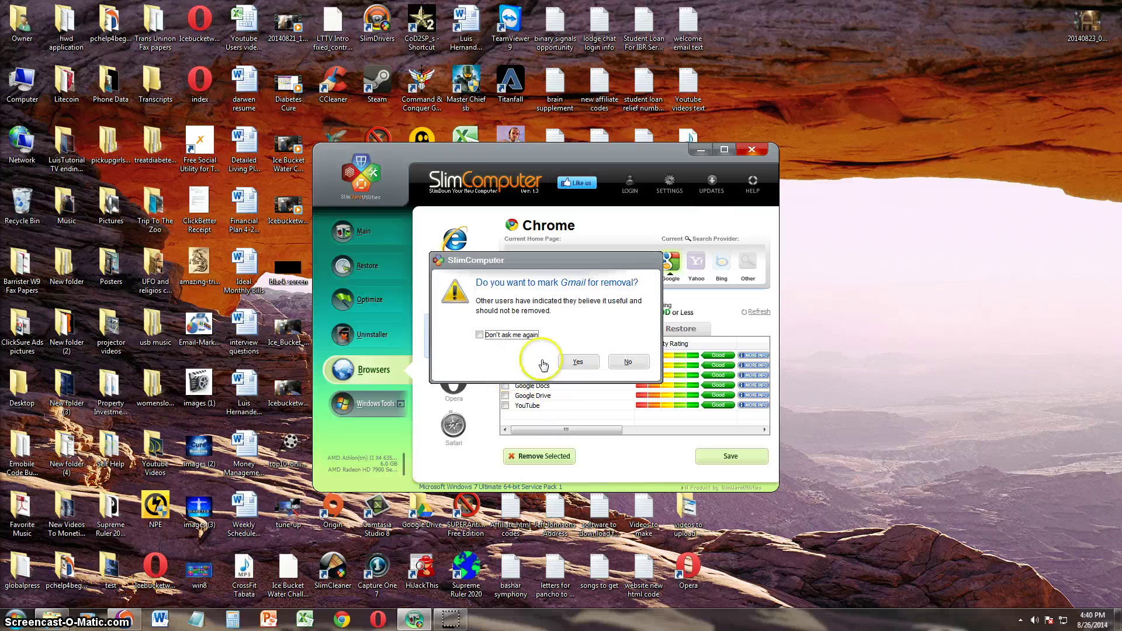
click(581, 362)
click(506, 376)
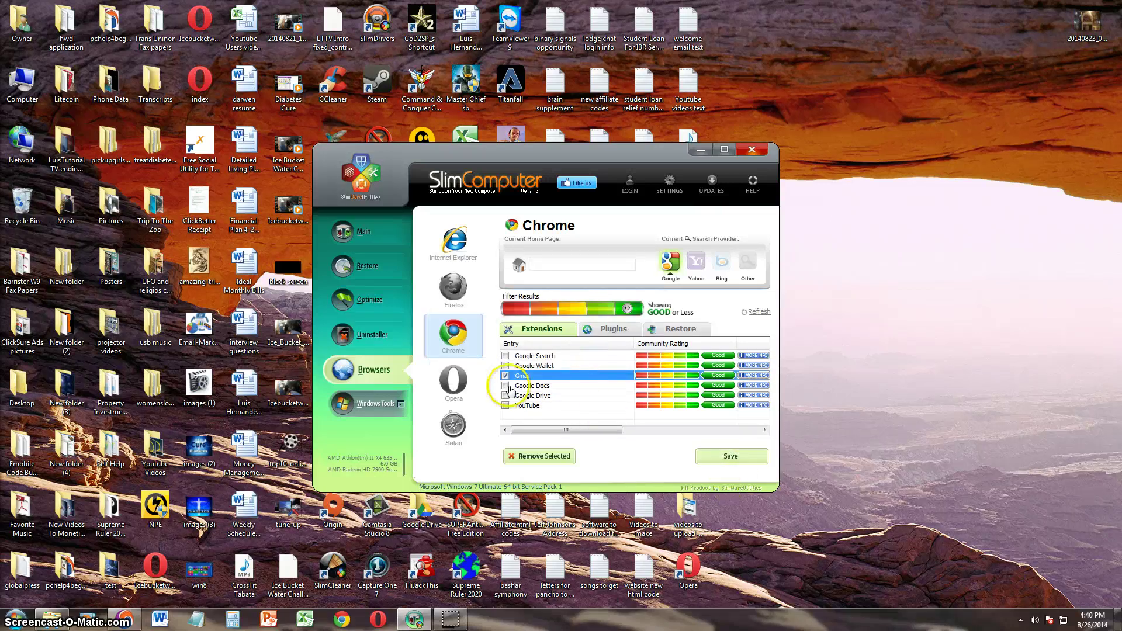
click(536, 461)
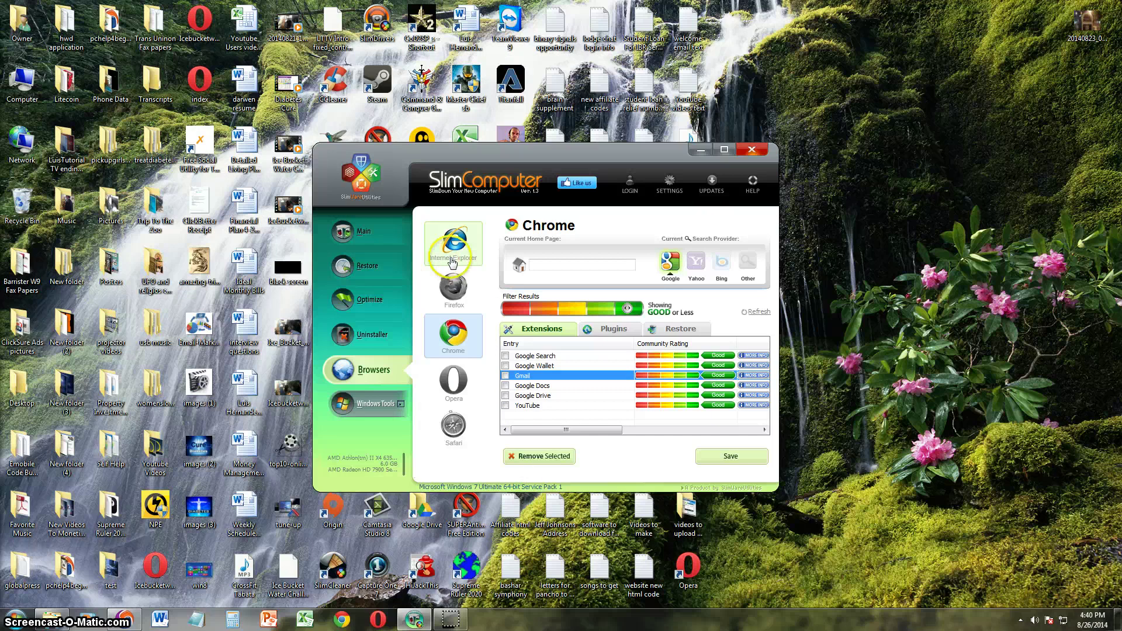
- Remove the Yahoo! Toolbar from Internet Explorer, leaving its Toolbar list empty
click(452, 263)
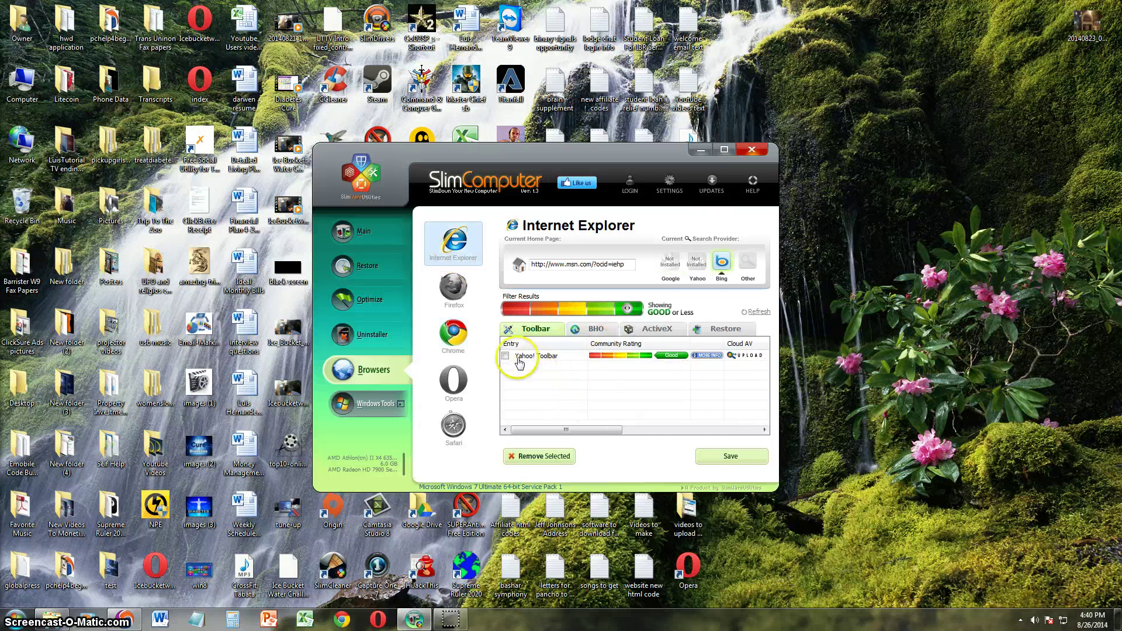
click(506, 355)
click(579, 366)
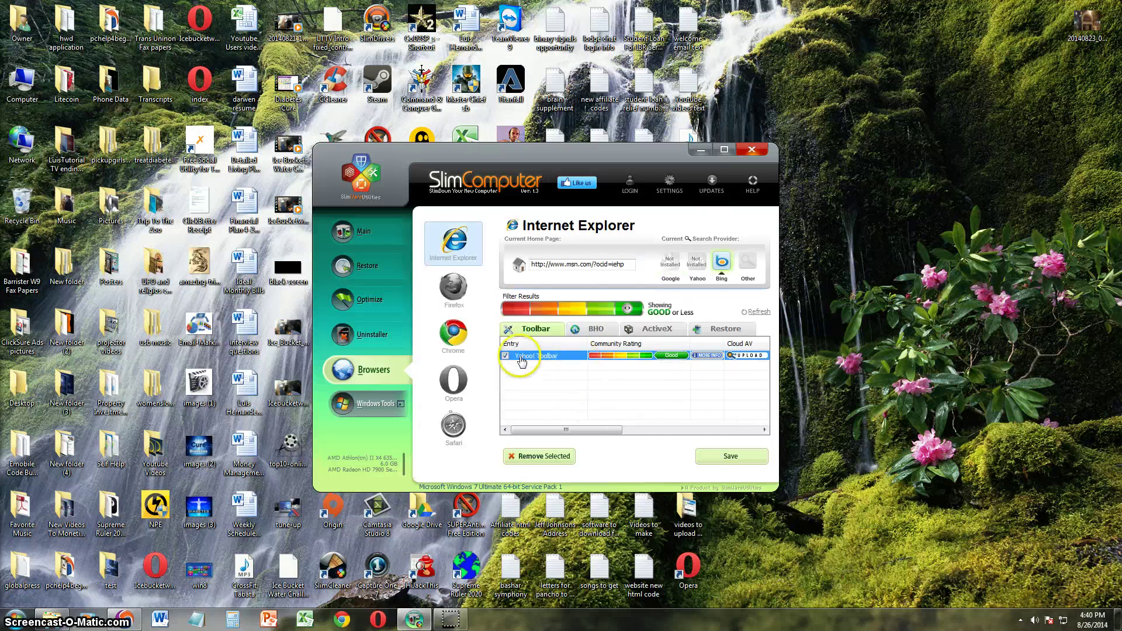
click(535, 457)
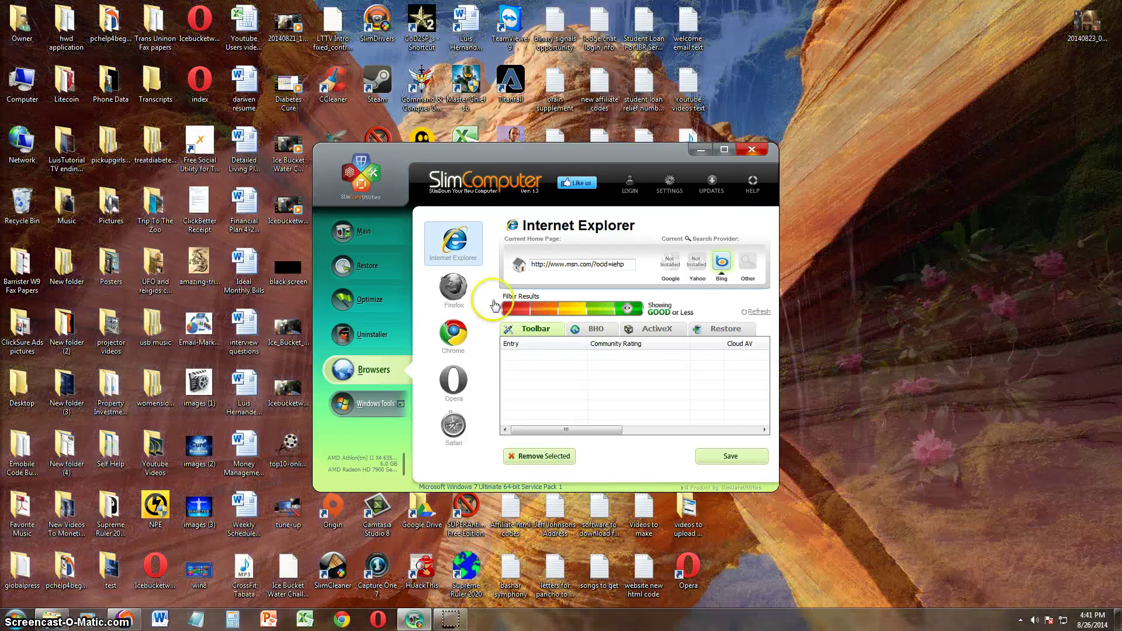
click(467, 248)
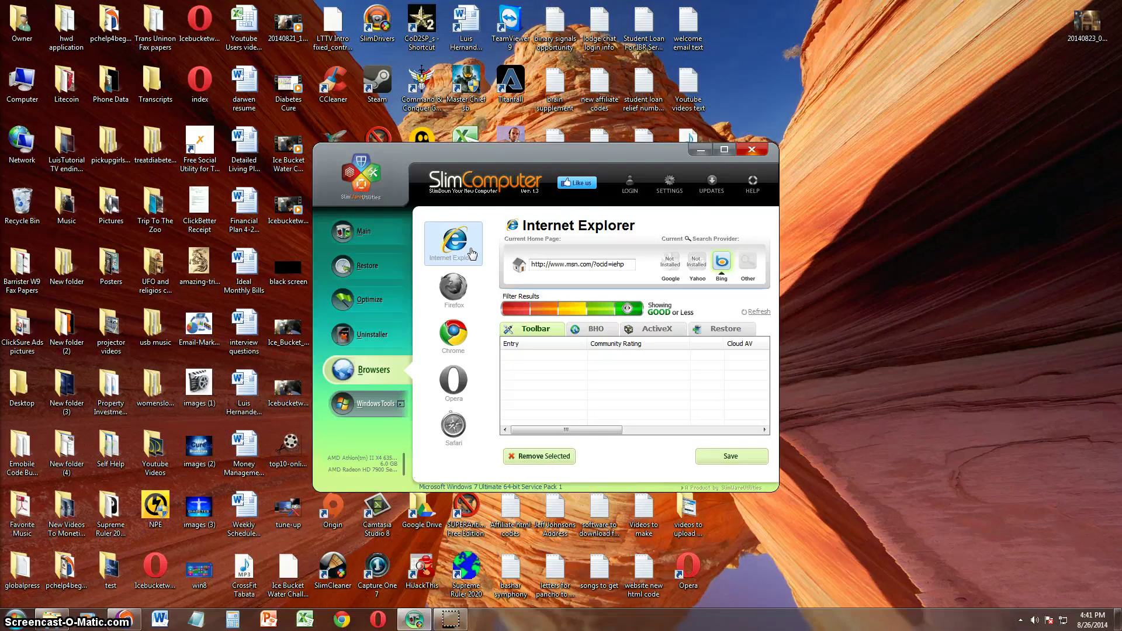
click(452, 337)
click(478, 239)
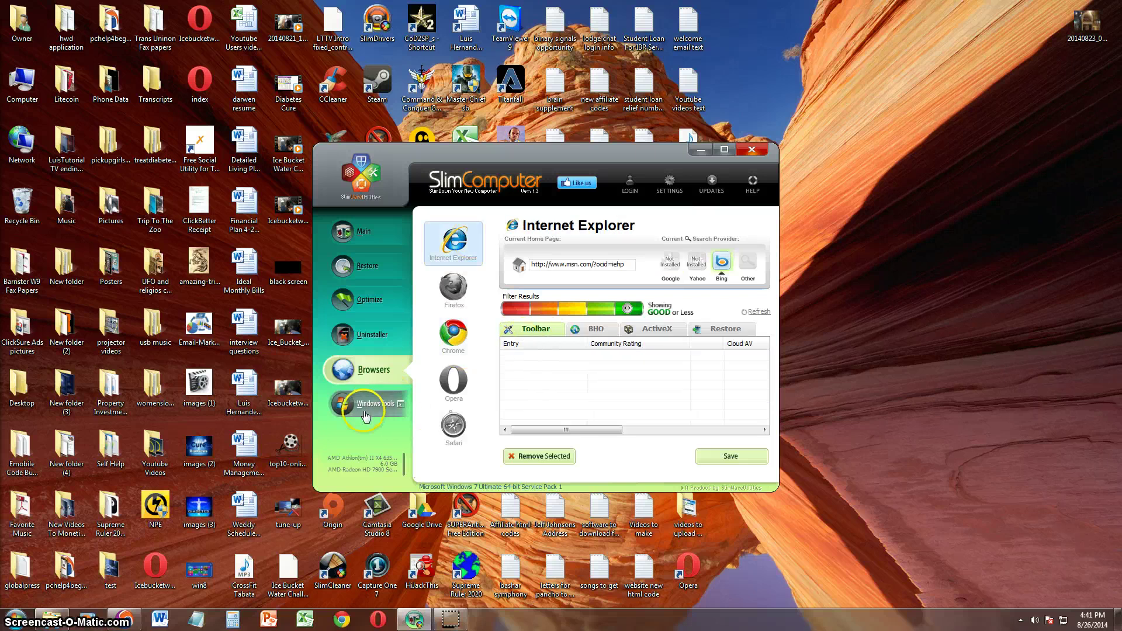
- Open the Windows Tools panel, reposition it, briefly open the Start menu, then close the panel
click(365, 409)
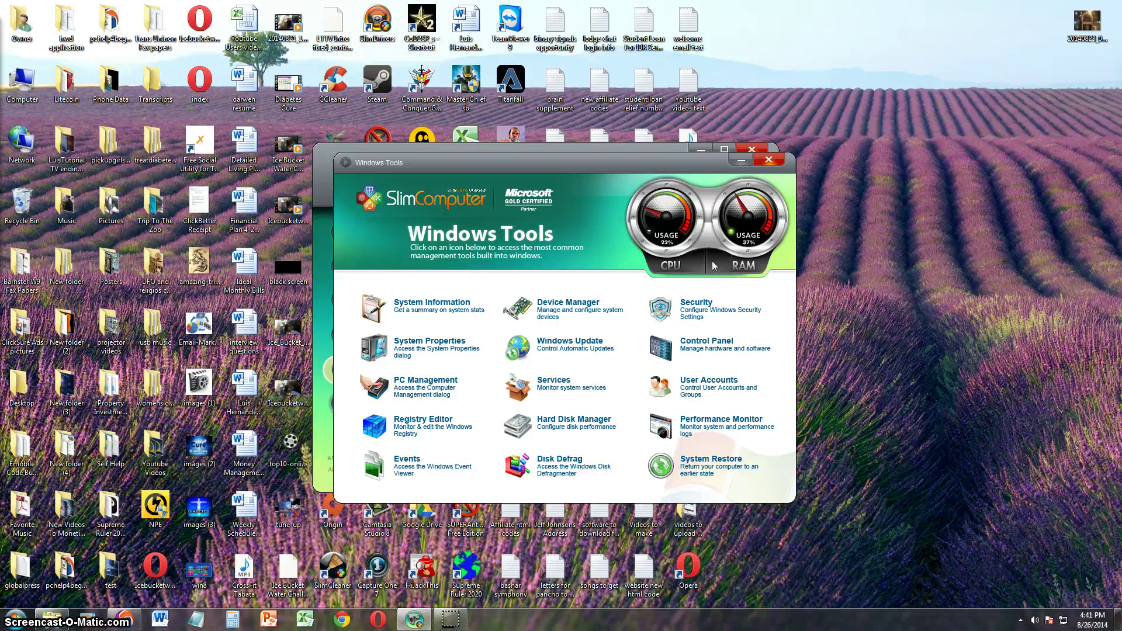
click(743, 209)
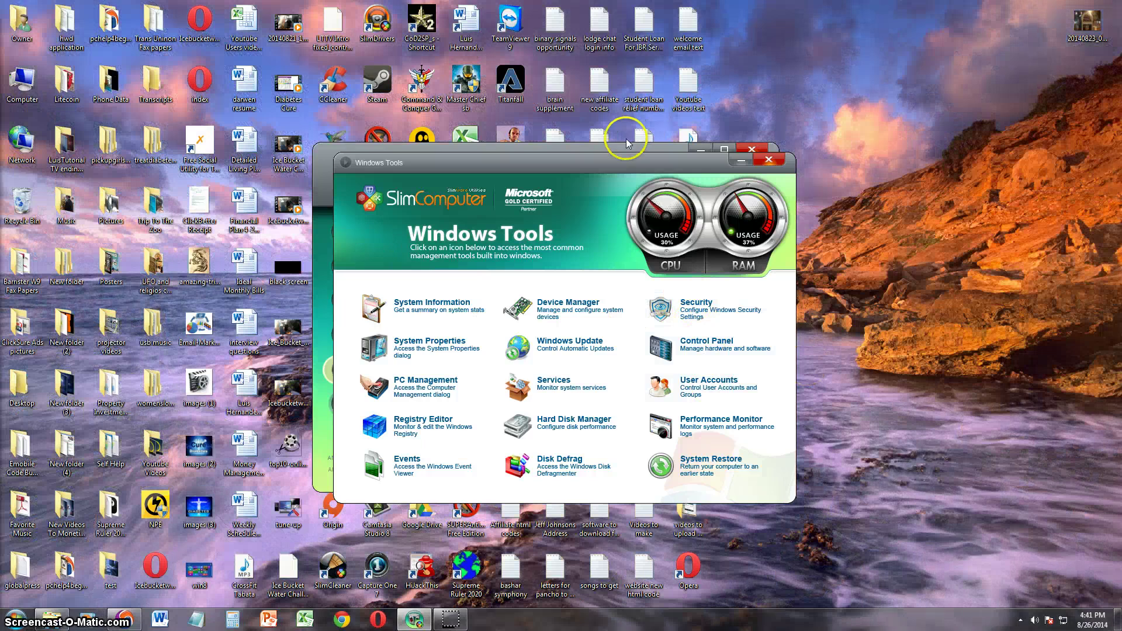
drag(625, 139, 603, 128)
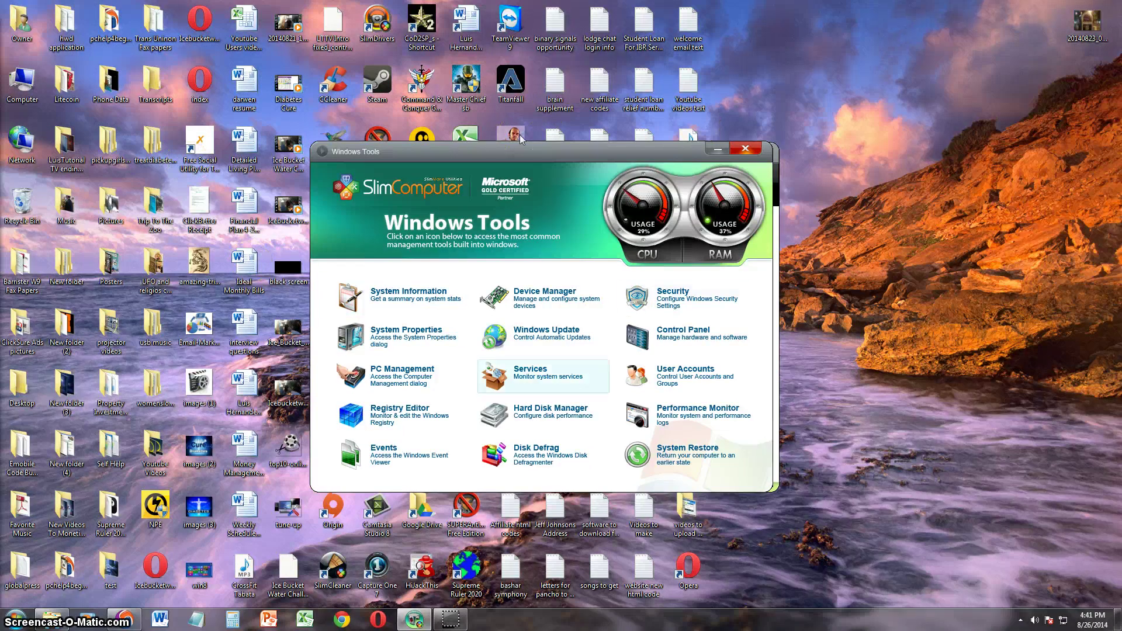
click(15, 618)
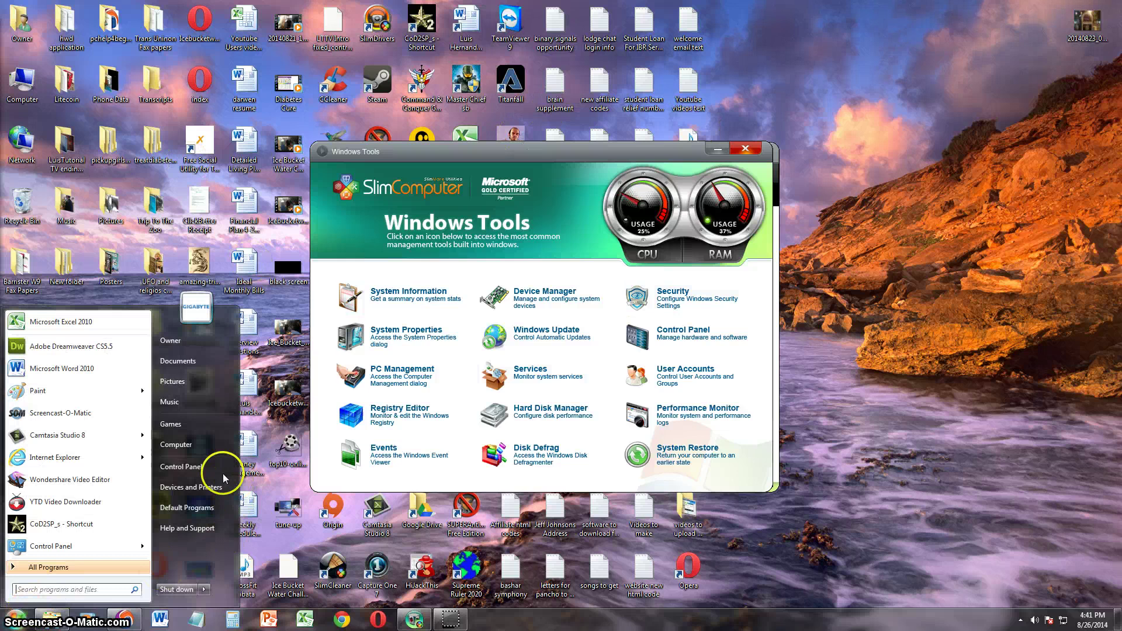
click(291, 444)
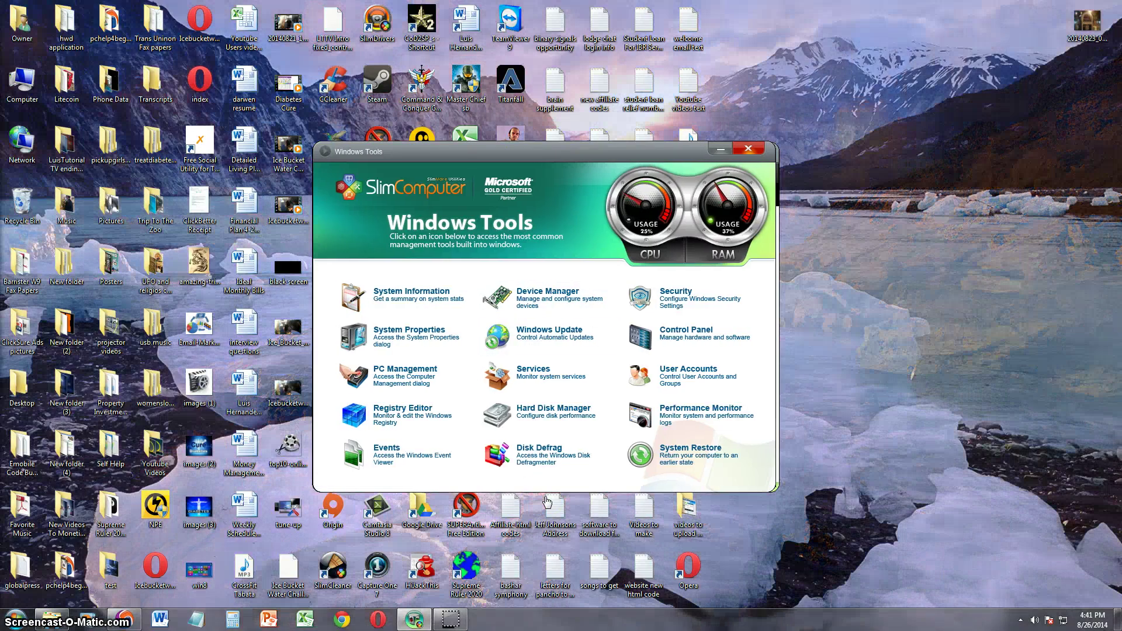
click(260, 325)
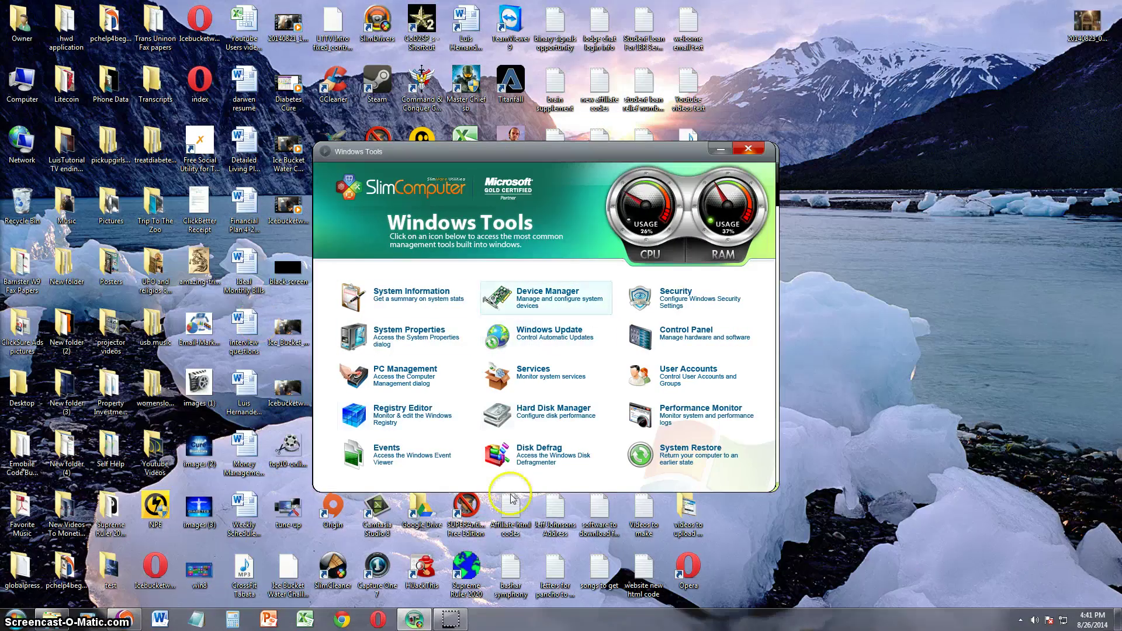
click(753, 147)
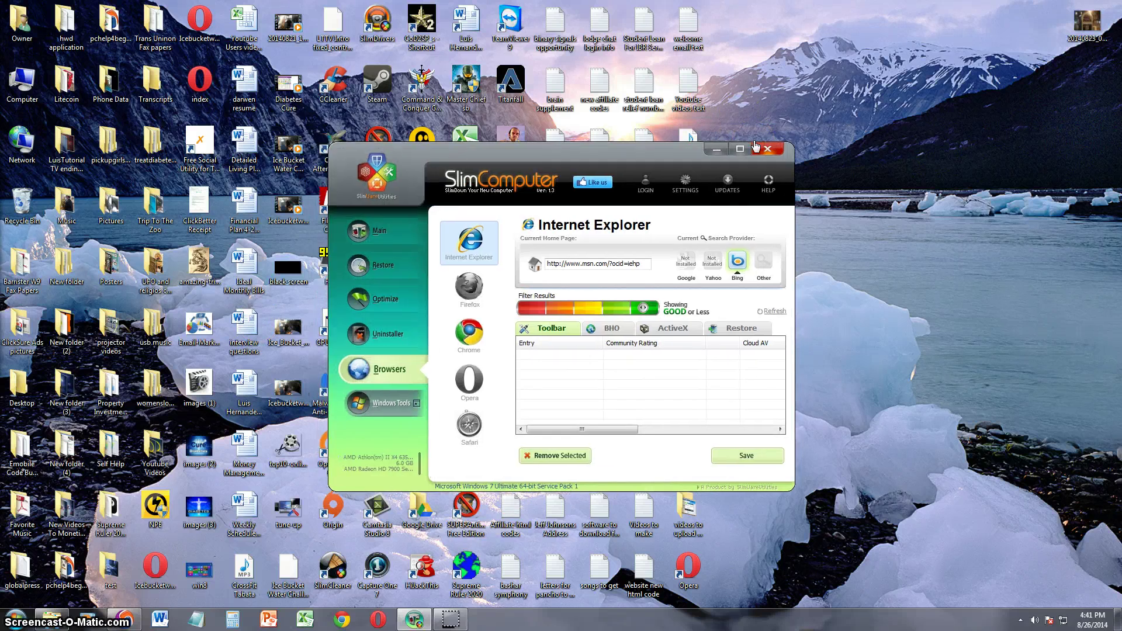
click(524, 158)
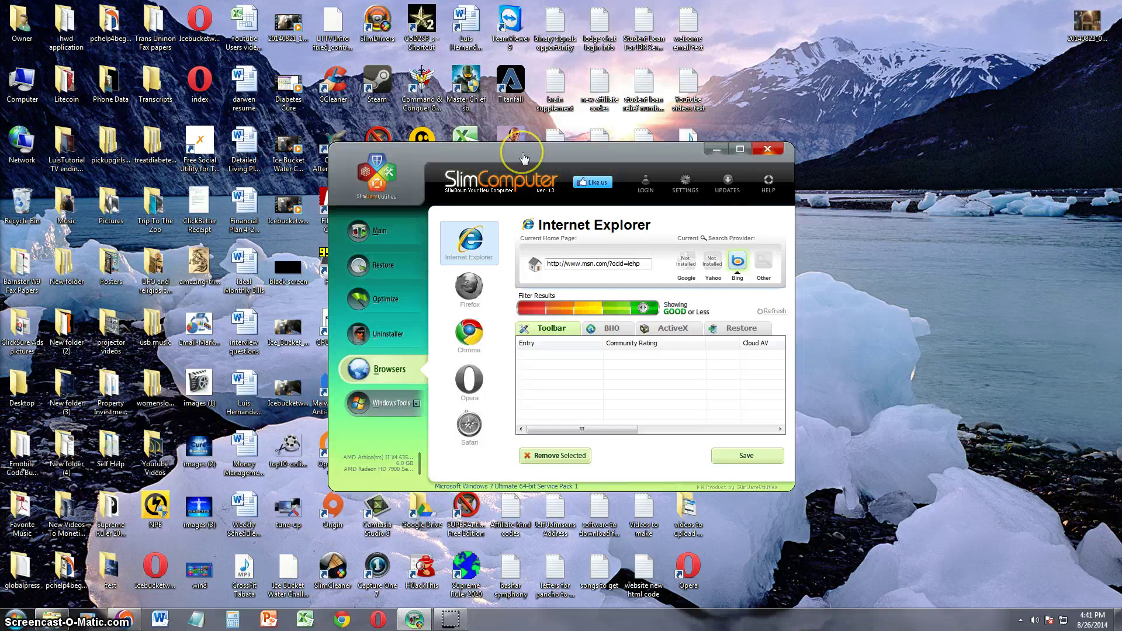